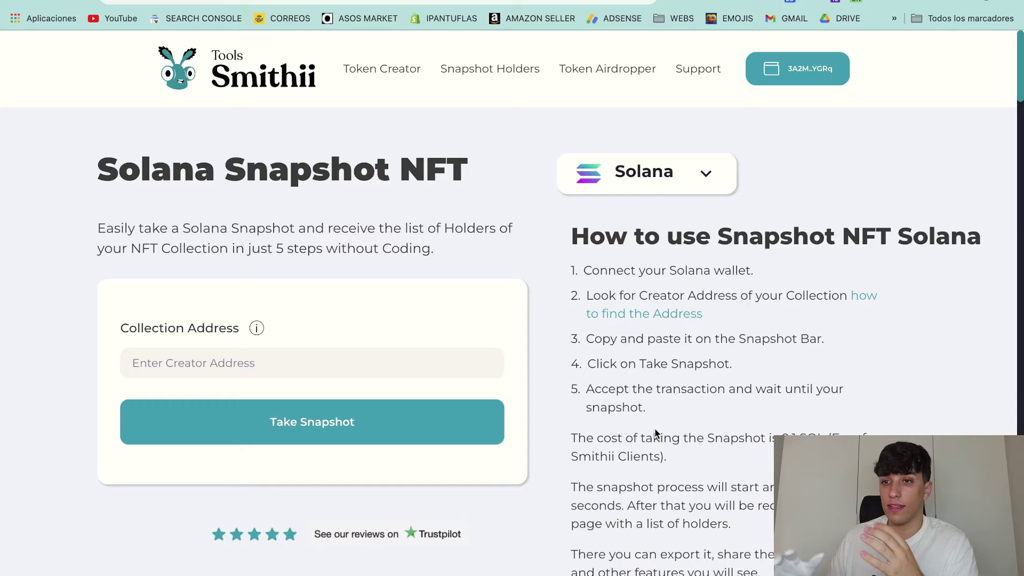
# - From Phantom's collectibles, open the Tillarys Pets #29 NFT on Solscan
pyautogui.click(149, 362)
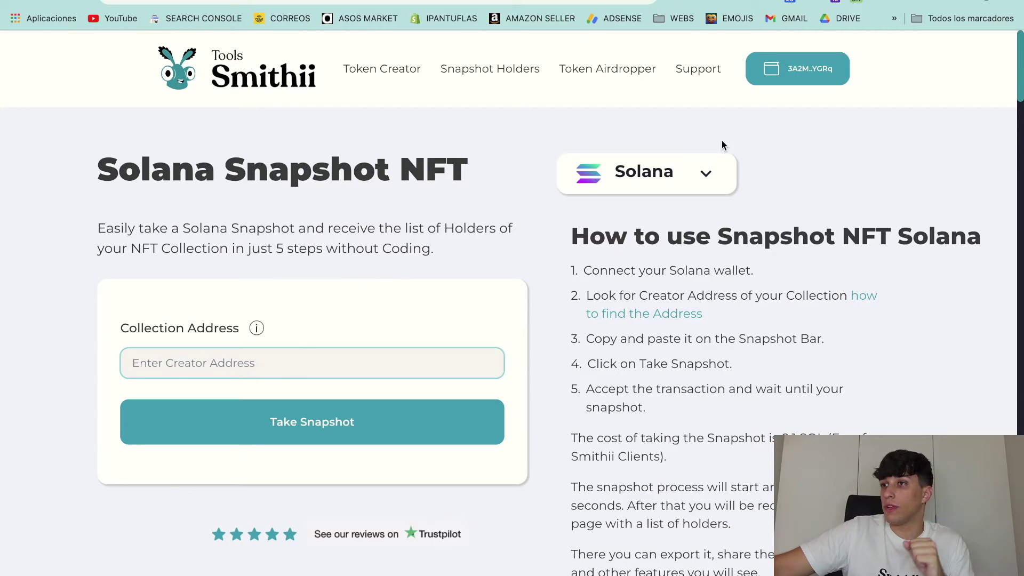
pyautogui.click(695, 4)
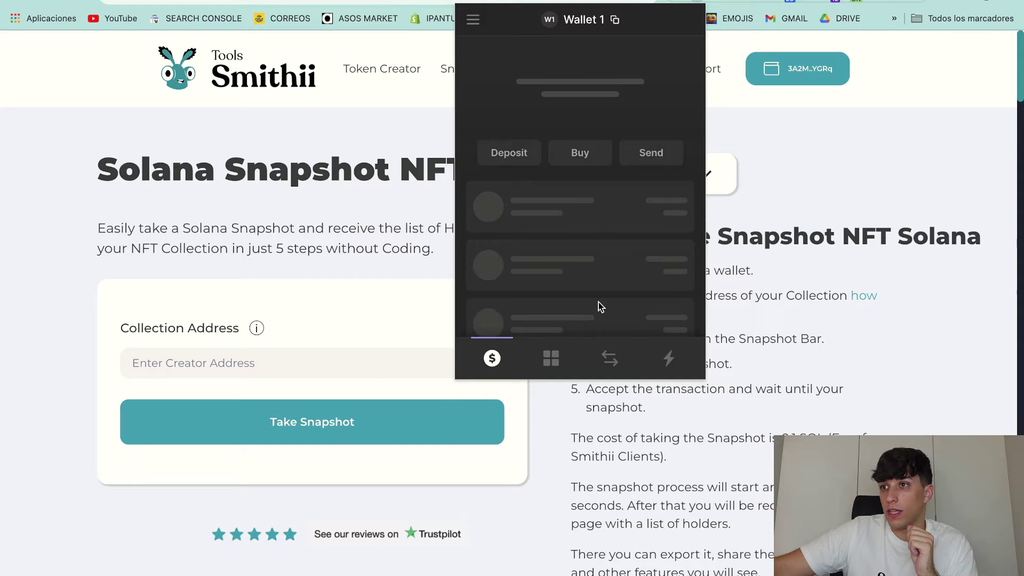
pyautogui.click(559, 357)
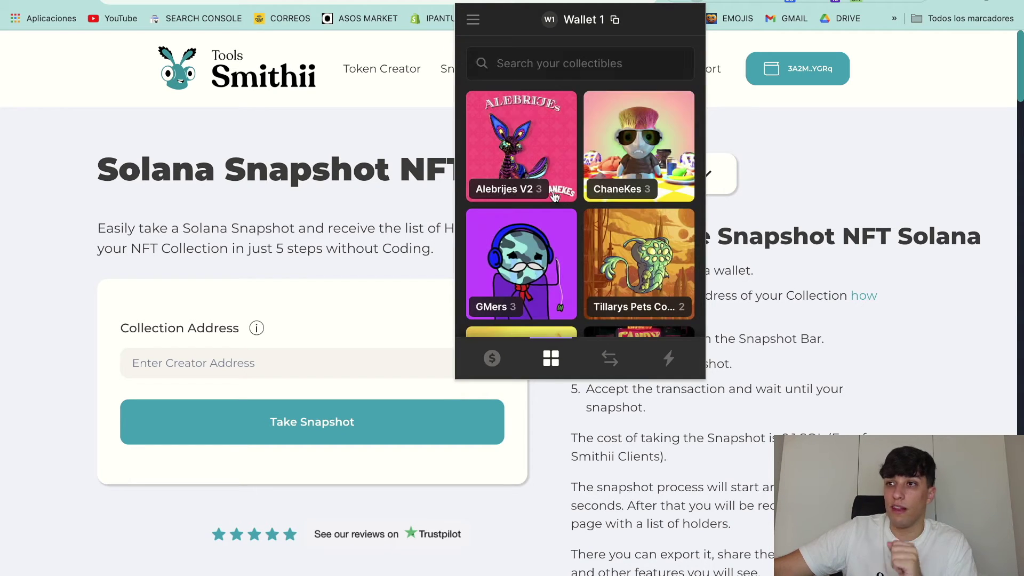
pyautogui.scroll(-3, 637, 99)
pyautogui.click(636, 101)
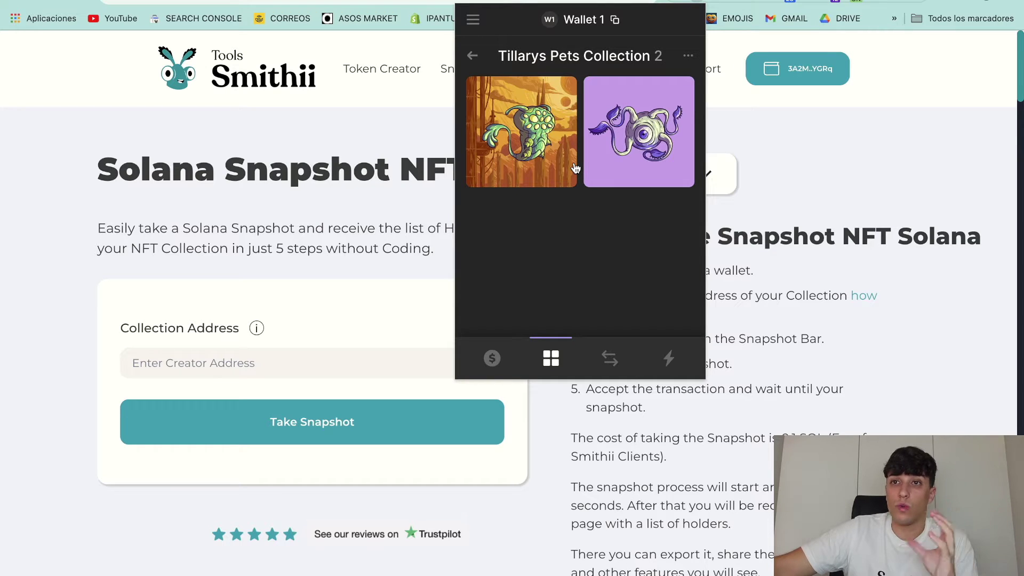
pyautogui.click(533, 169)
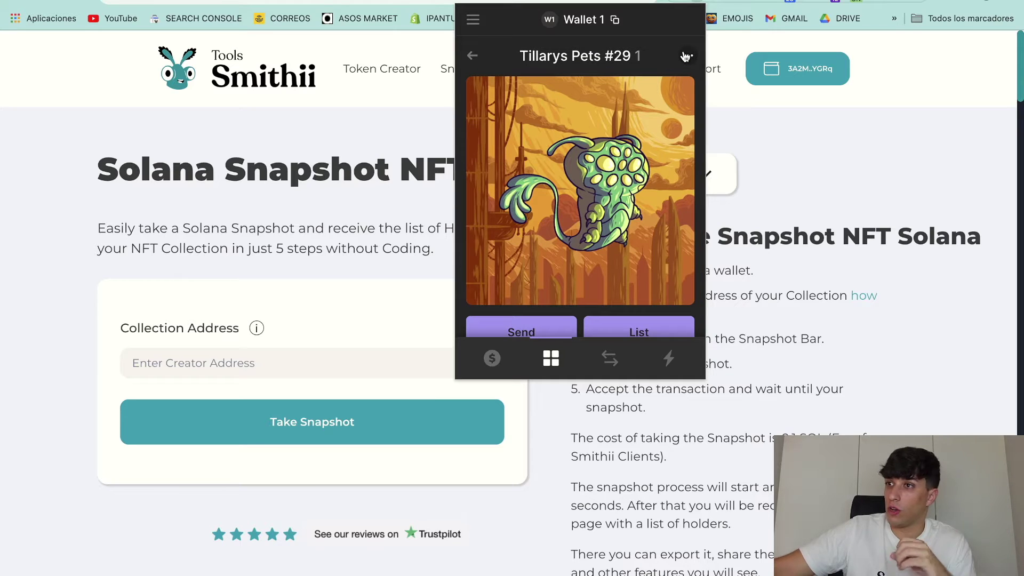
pyautogui.click(687, 55)
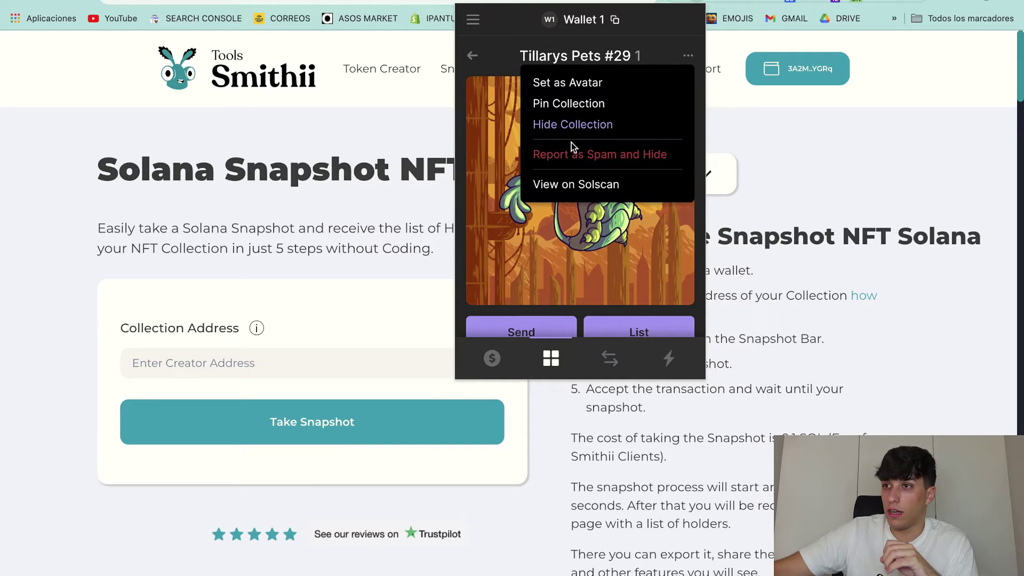
pyautogui.click(565, 185)
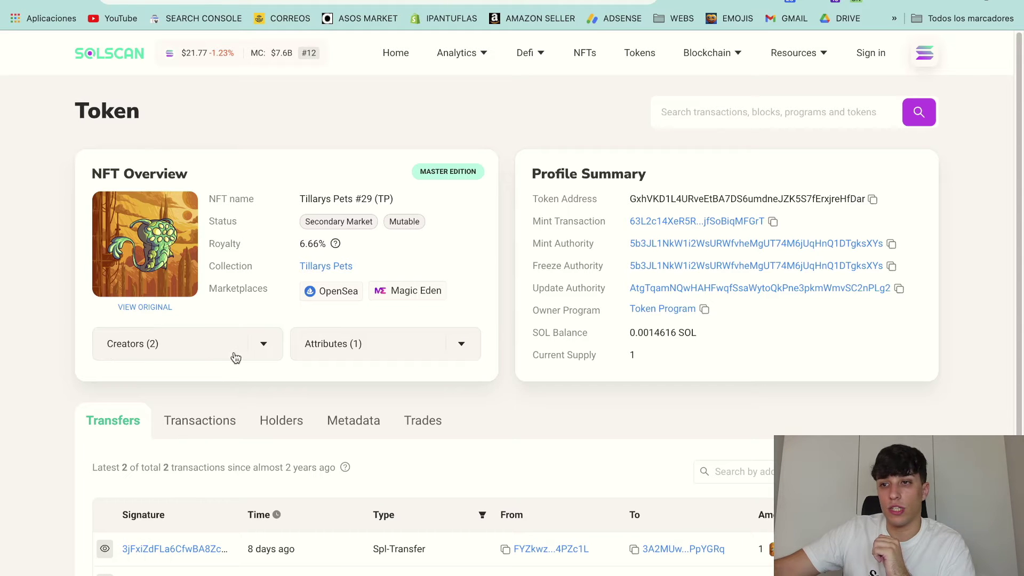
# - Expand the NFT's Creators list and open the first creator's account page
pyautogui.click(276, 352)
pyautogui.scroll(-1, 234, 357)
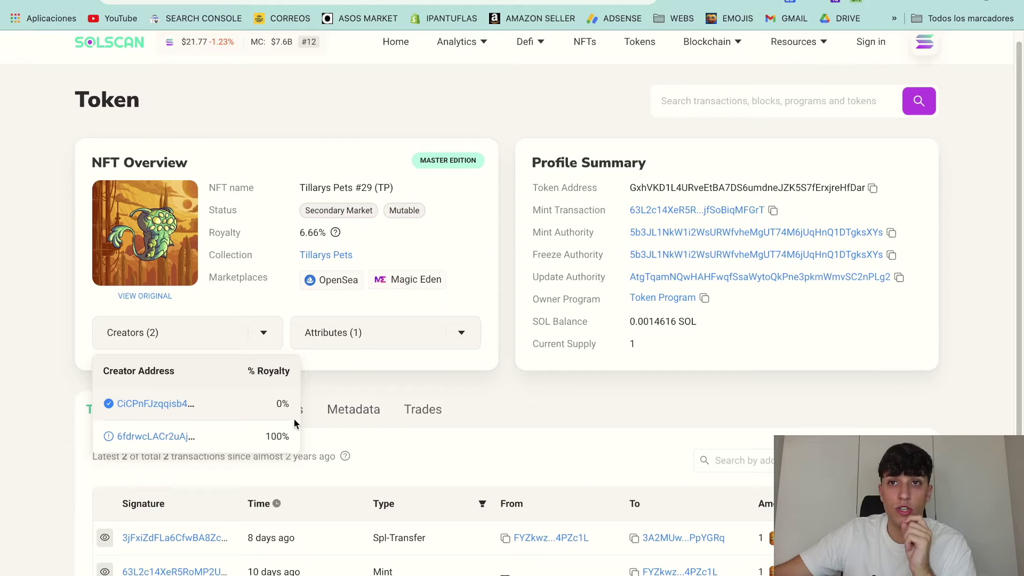
pyautogui.click(149, 405)
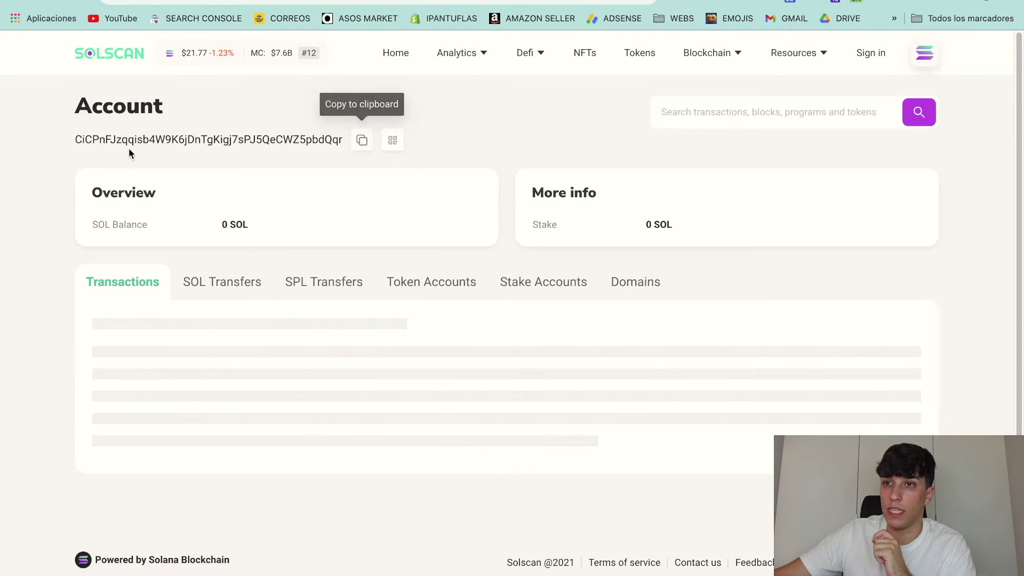
# - Copy the creator's full account address and return to the Smithii snapshot tab
pyautogui.rightClick(104, 141)
pyautogui.moveTo(75, 140); pyautogui.dragTo(300, 141)
pyautogui.click(97, 142)
pyautogui.click(98, 142)
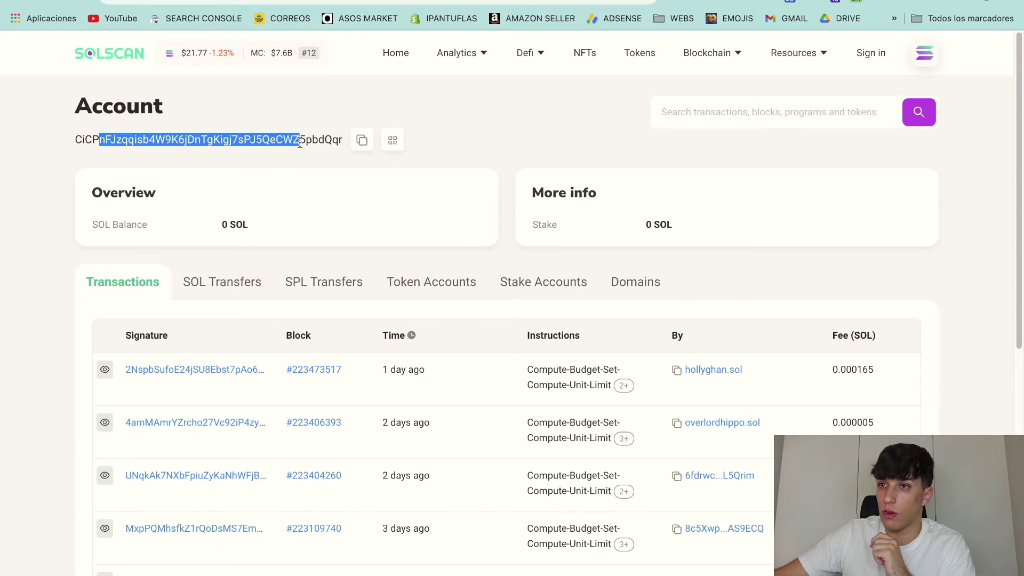
pyautogui.click(362, 140)
pyautogui.hotkey('ctrl', 'Tab')
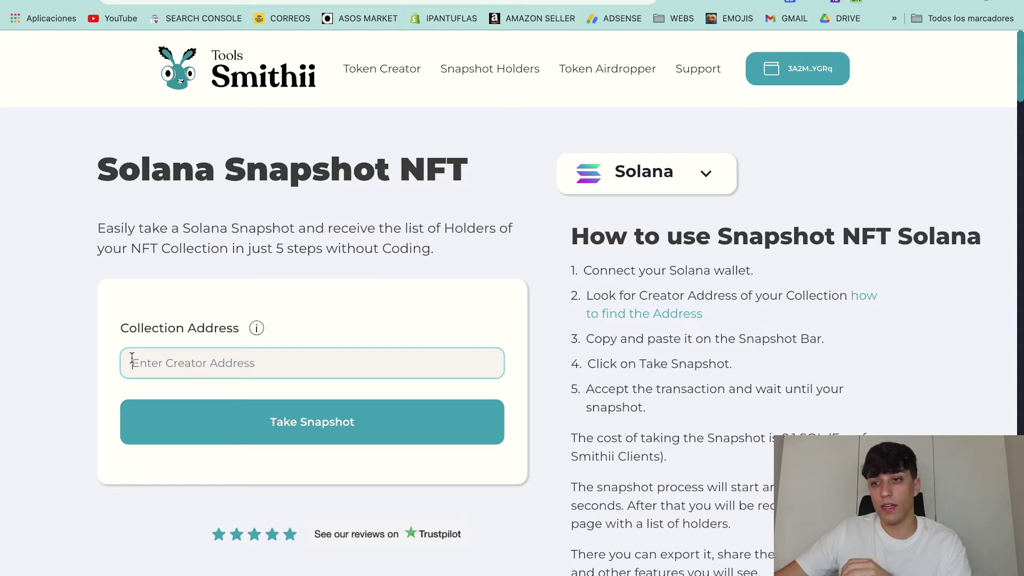
# - Paste the creator address, take the snapshot, and confirm the 0.1 SOL payment in Phantom
pyautogui.press('super+v')
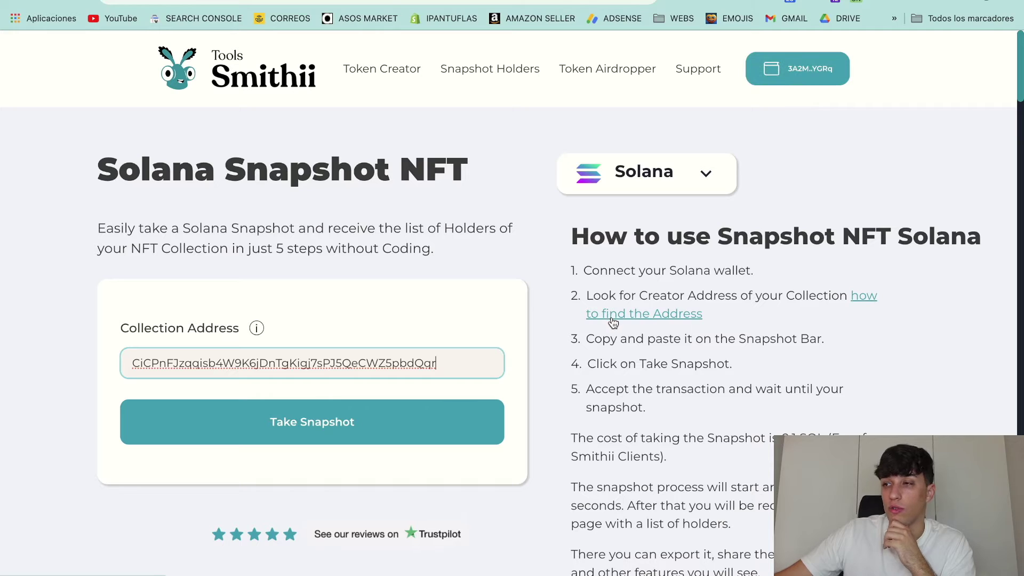
pyautogui.click(245, 411)
pyautogui.click(266, 407)
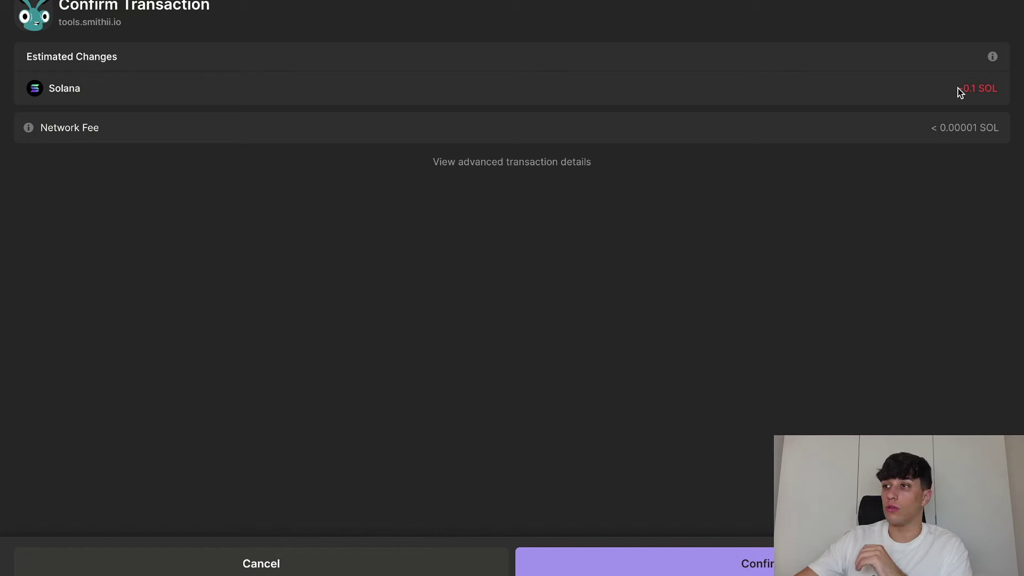
pyautogui.click(693, 562)
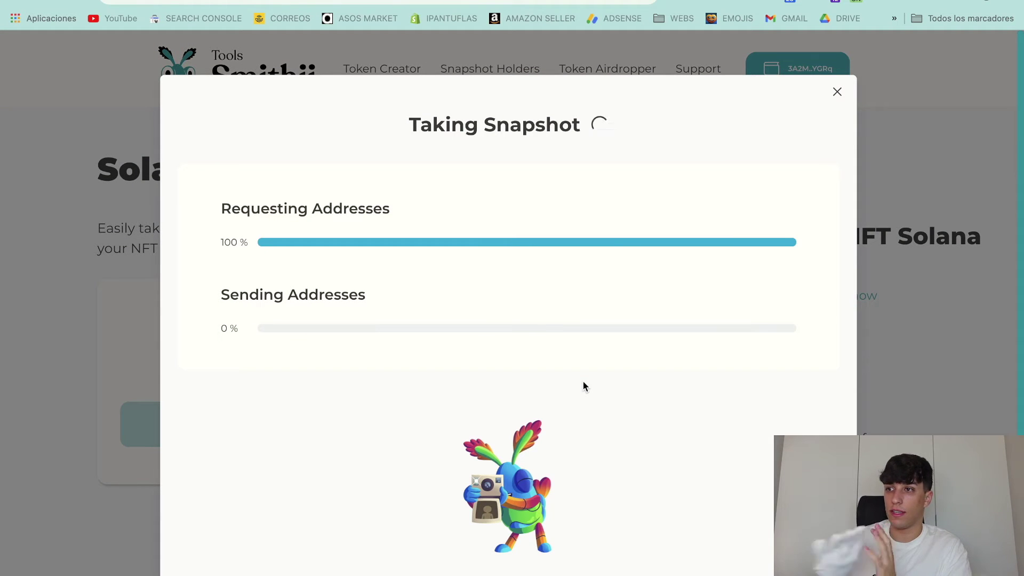
# - Wait until Snapshot Taken Successfully appears with the holder address list
pyautogui.moveTo(388, 210); pyautogui.dragTo(221, 209)
pyautogui.moveTo(366, 294); pyautogui.dragTo(224, 288)
pyautogui.click(224, 288)
pyautogui.scroll(-1, 510, 306)
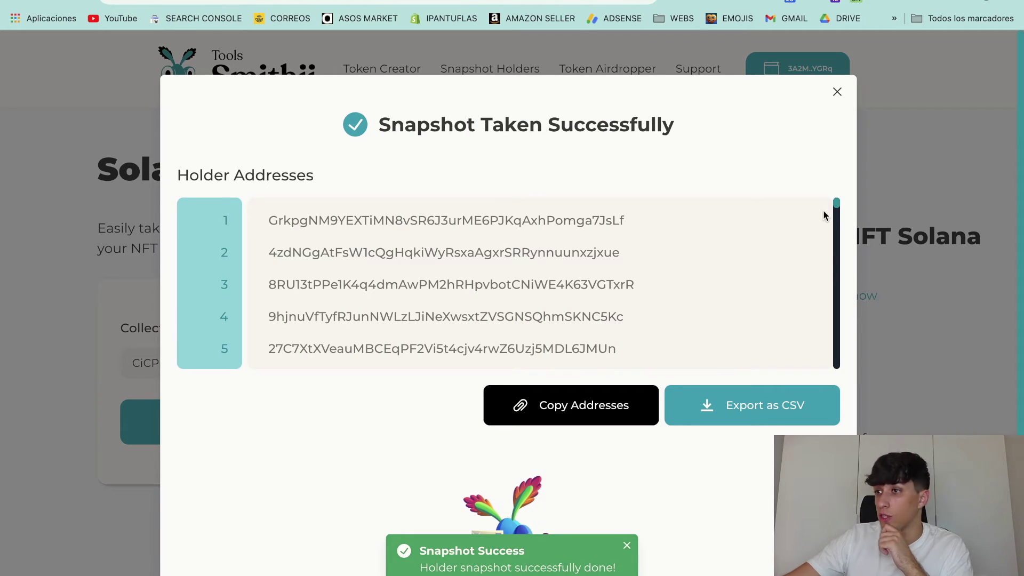
# - Export the holder list as holder_snapshot (3).csv and open the downloaded file
pyautogui.moveTo(836, 204); pyautogui.dragTo(850, 366)
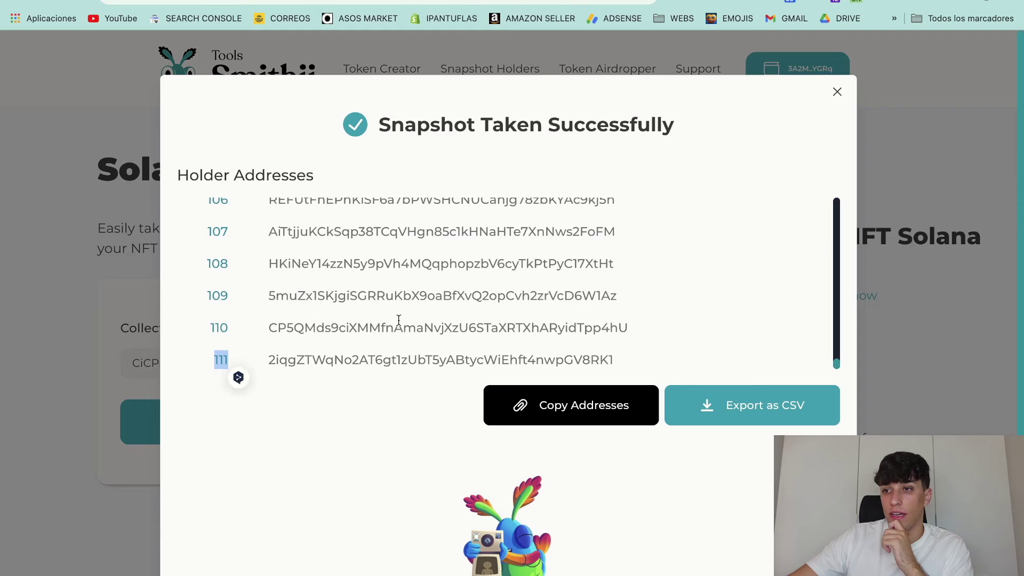
pyautogui.scroll(15, 608, 330)
pyautogui.scroll(10, 603, 331)
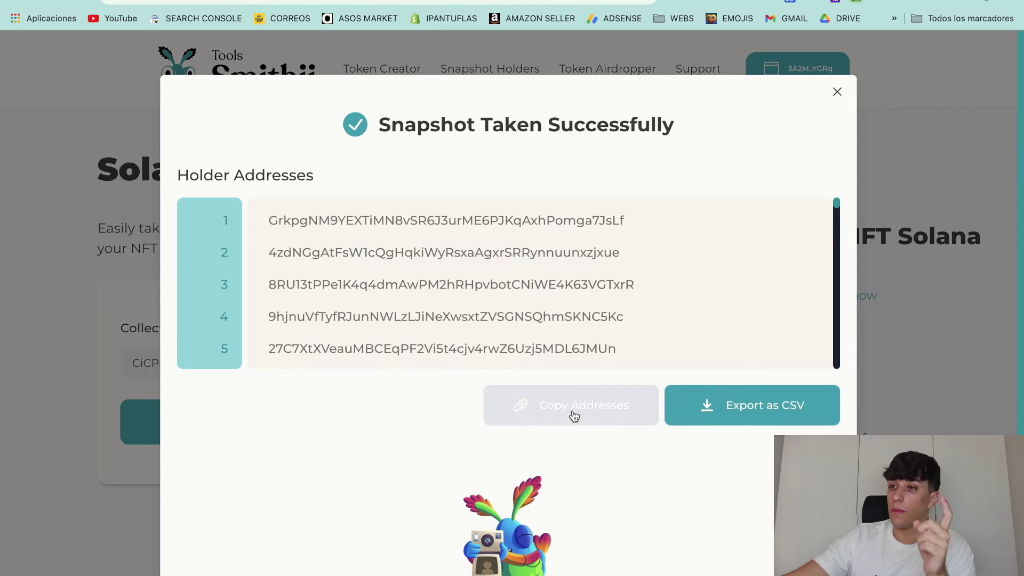
pyautogui.click(717, 419)
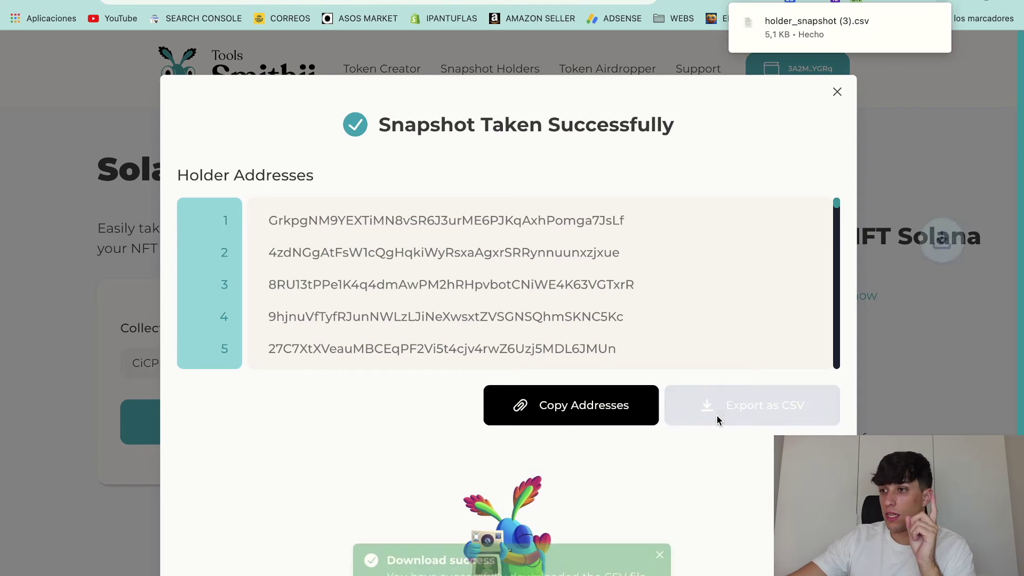
pyautogui.moveTo(795, 30)
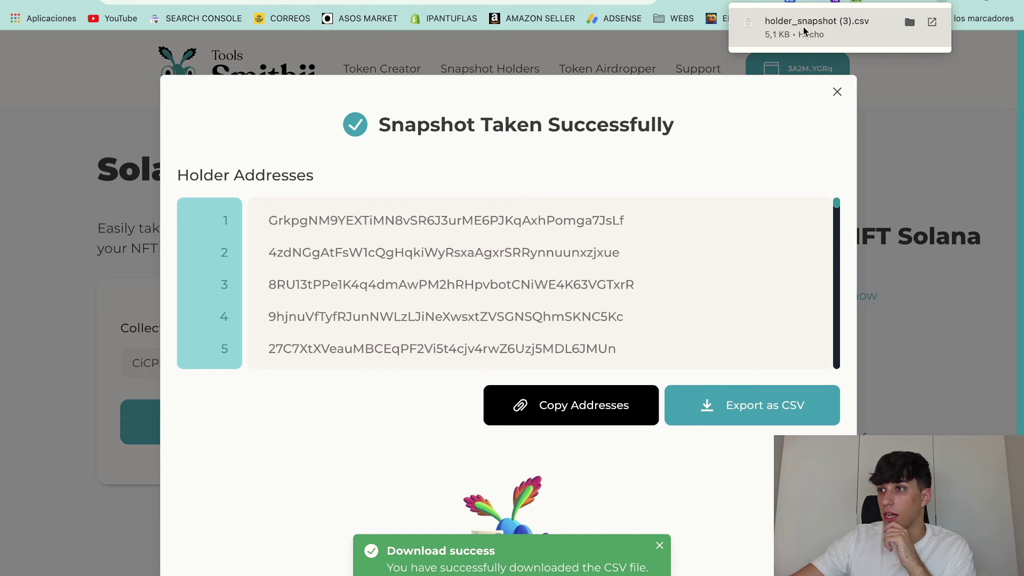
pyautogui.click(806, 31)
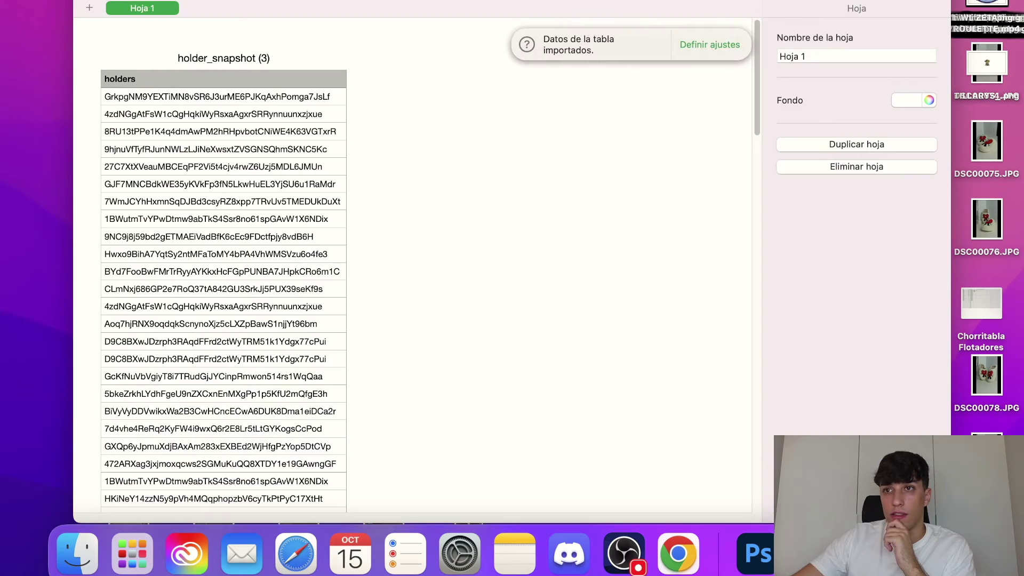
# - View holder_snapshot (3) full screen in Numbers and check its 112 rows
pyautogui.press('ctrl+super+f')
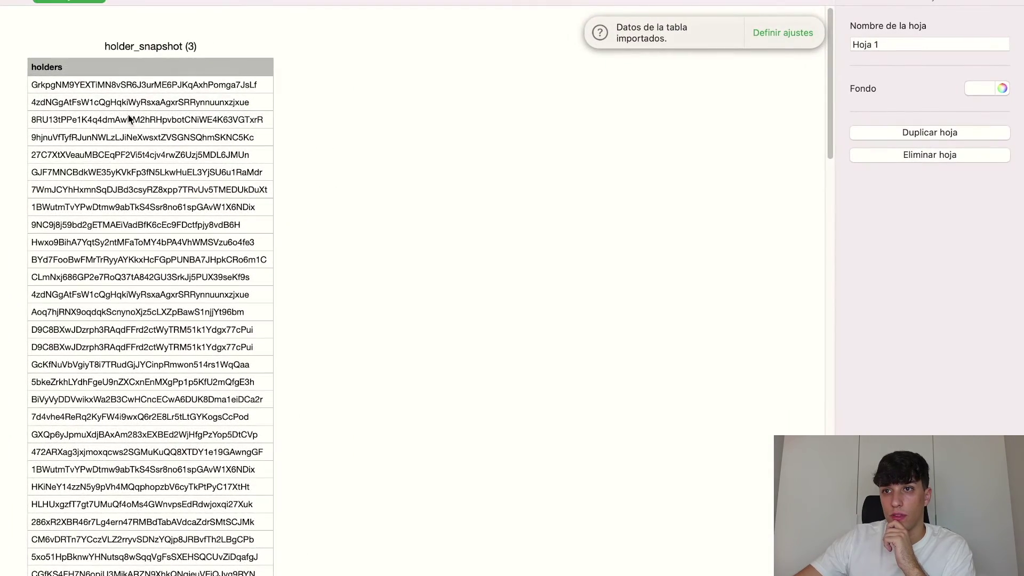
pyautogui.scroll(-10, 160, 134)
pyautogui.scroll(-15, 158, 140)
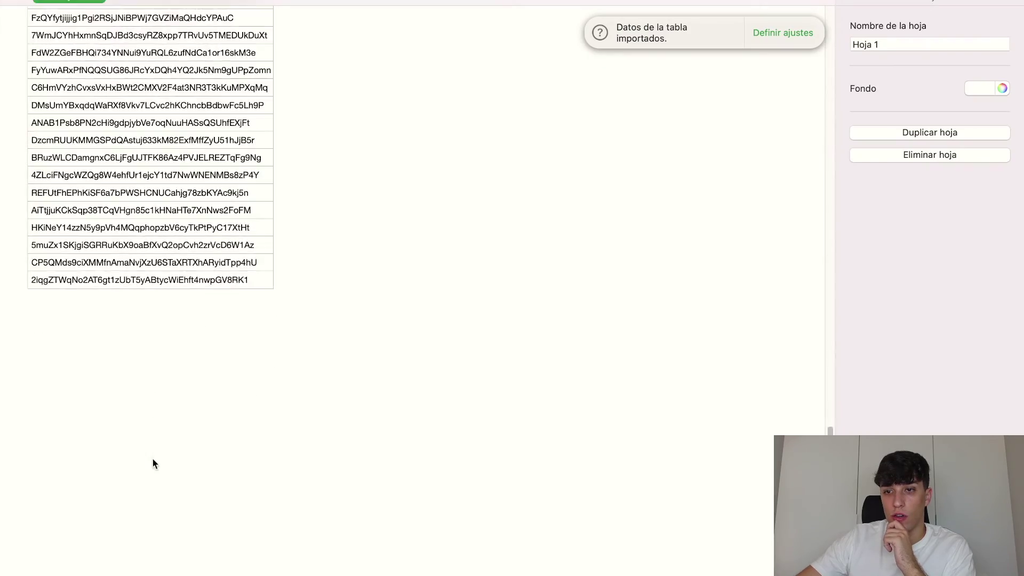
pyautogui.click(111, 264)
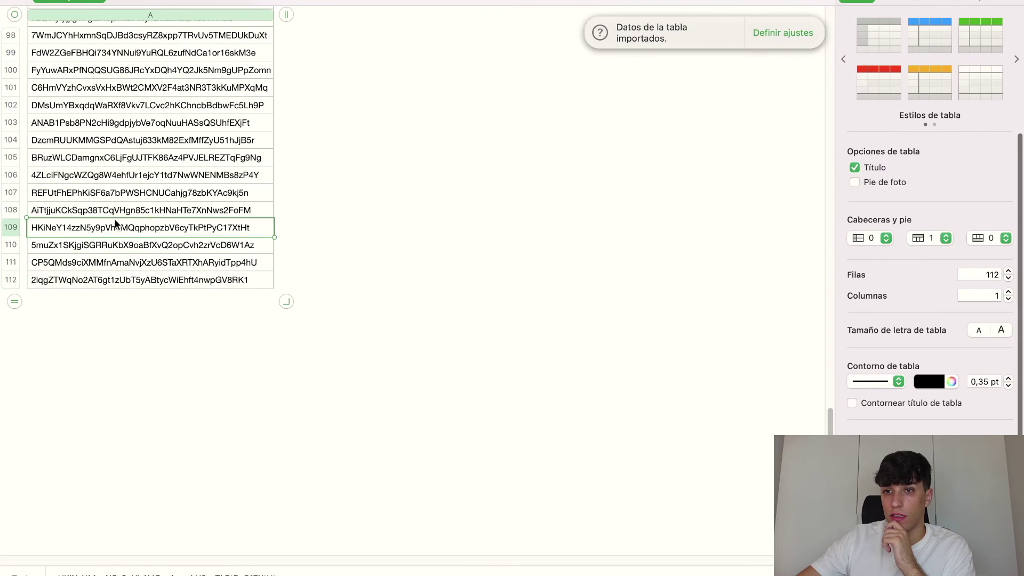
pyautogui.scroll(15, 299, 302)
pyautogui.scroll(10, 299, 302)
# - Back in the browser, copy all holder addresses from the snapshot results
pyautogui.moveTo(630, 571)
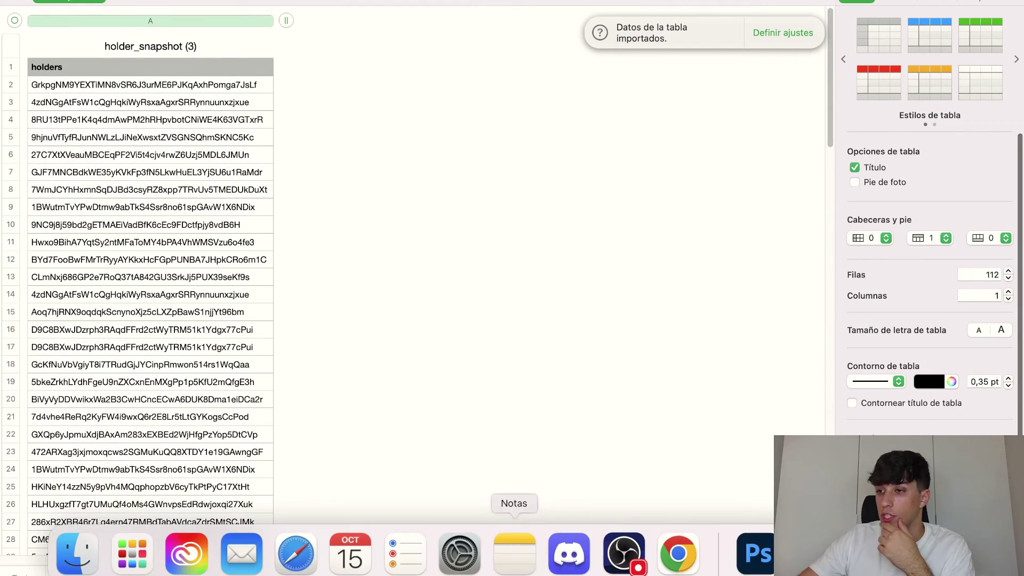
pyautogui.click(670, 550)
pyautogui.click(593, 411)
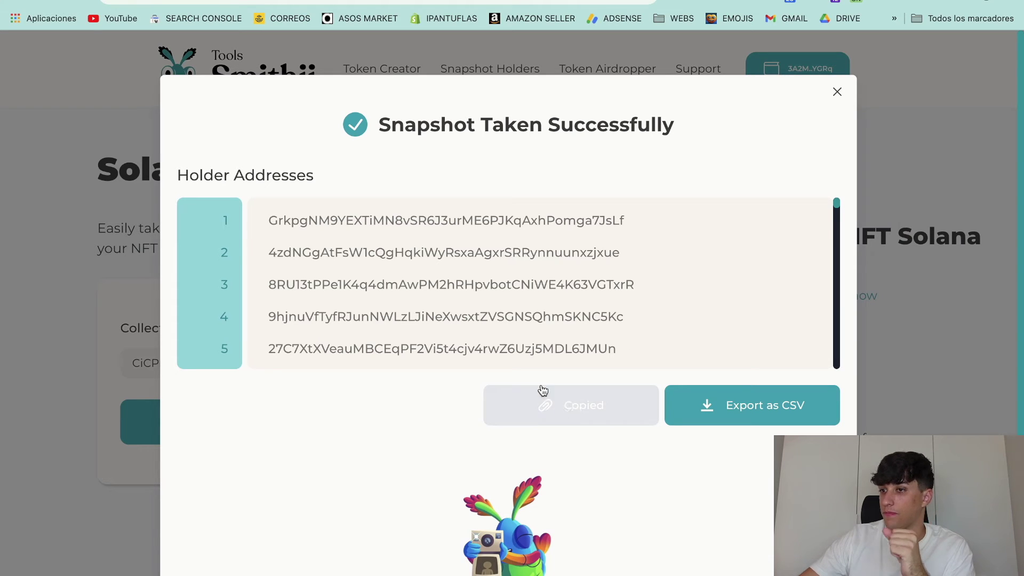
# - Close the snapshot results and open Token Airdropper, keeping 1 token per wallet
pyautogui.click(837, 92)
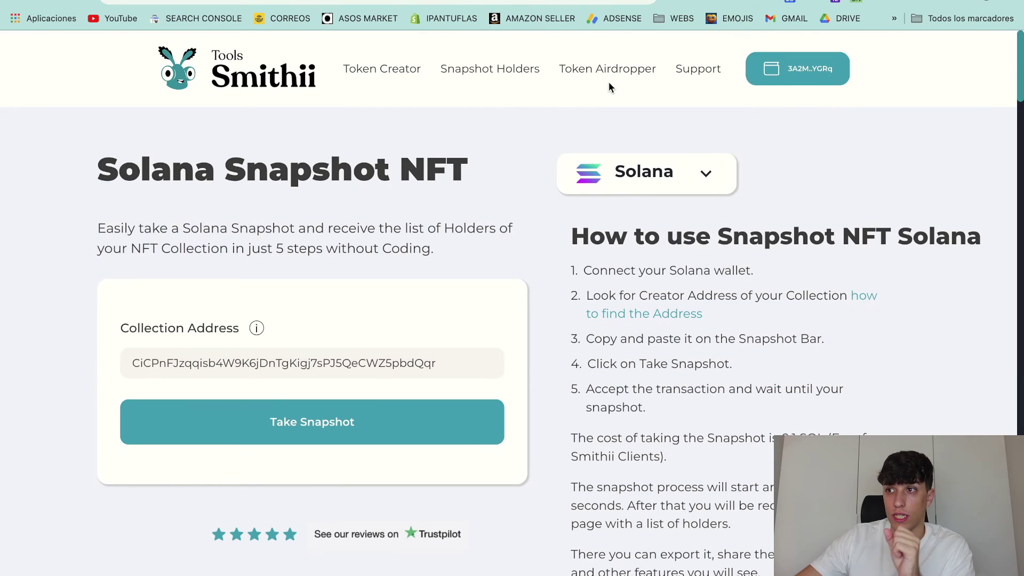
pyautogui.click(604, 77)
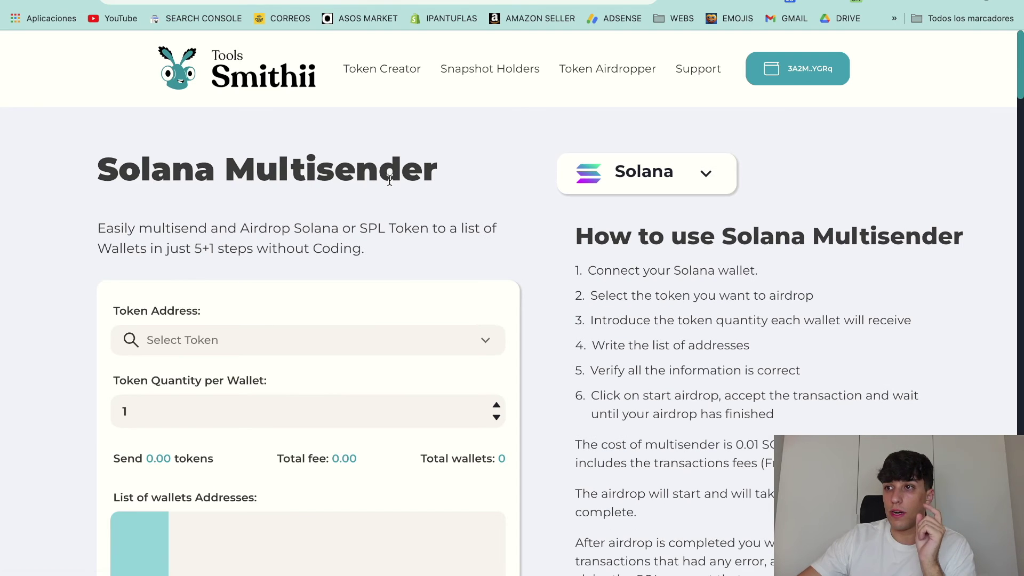
pyautogui.scroll(-3, 283, 352)
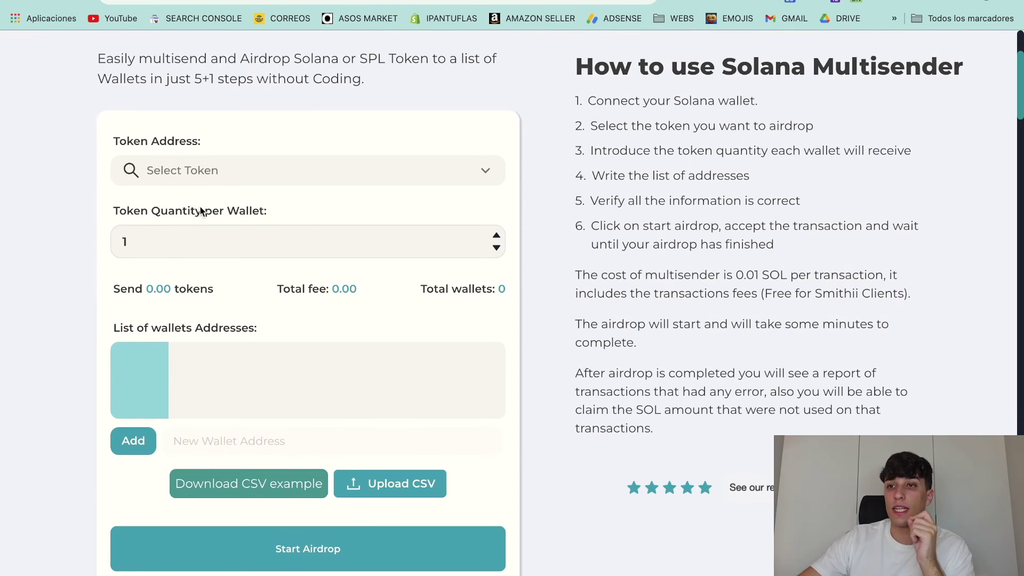
pyautogui.click(185, 237)
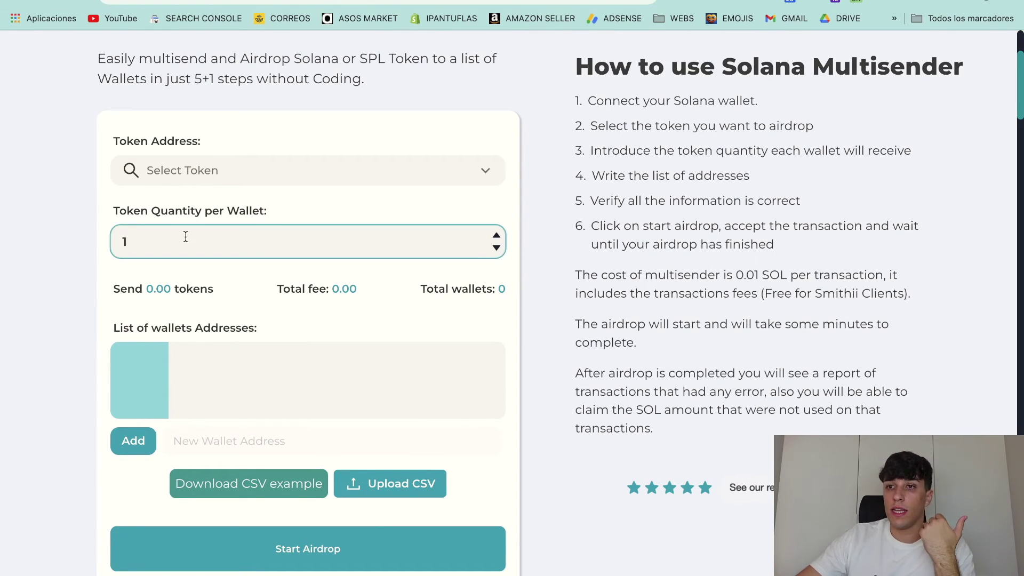
pyautogui.click(247, 404)
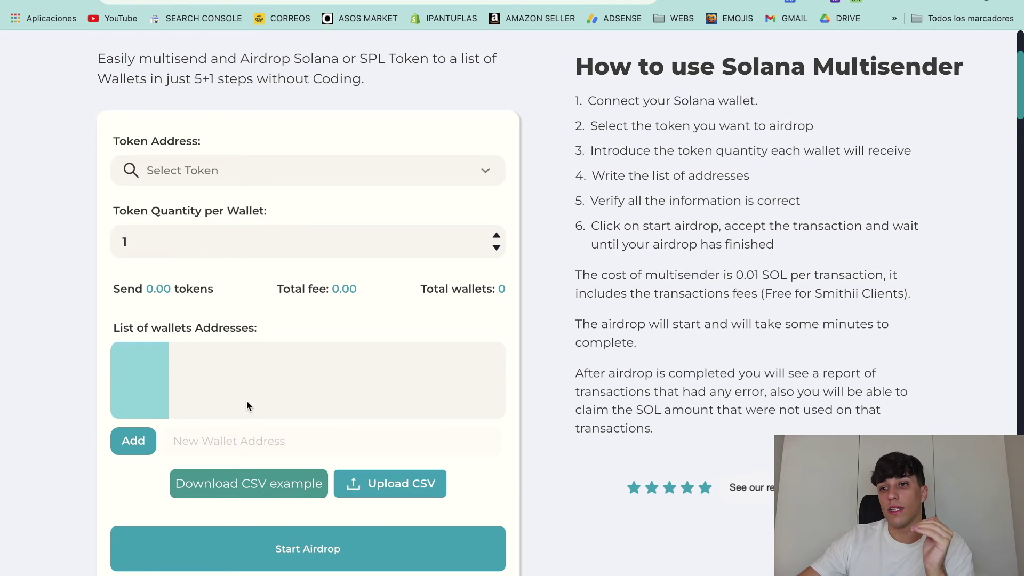
pyautogui.scroll(-1, 197, 427)
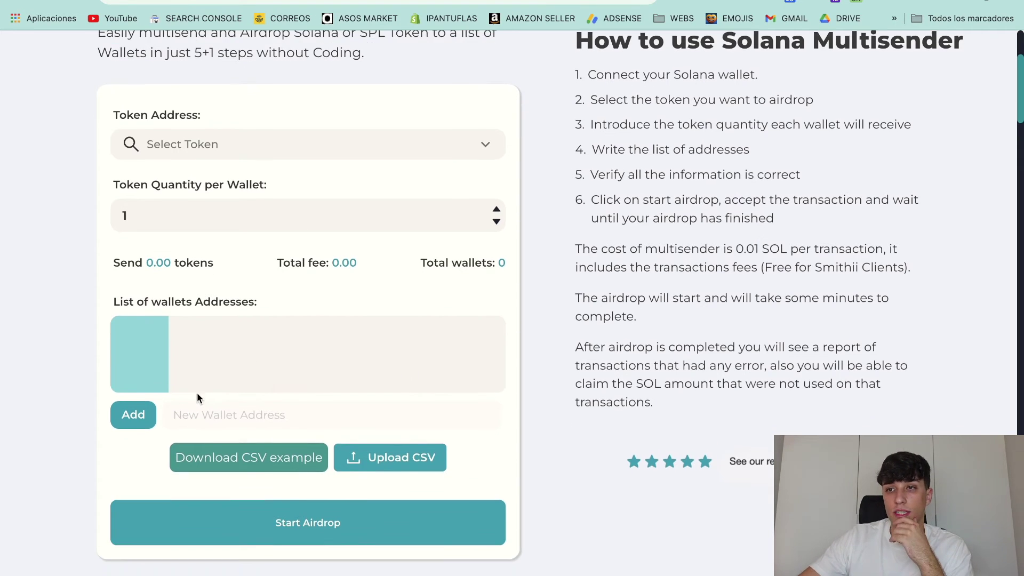
pyautogui.scroll(4, 221, 433)
pyautogui.scroll(-3, 216, 427)
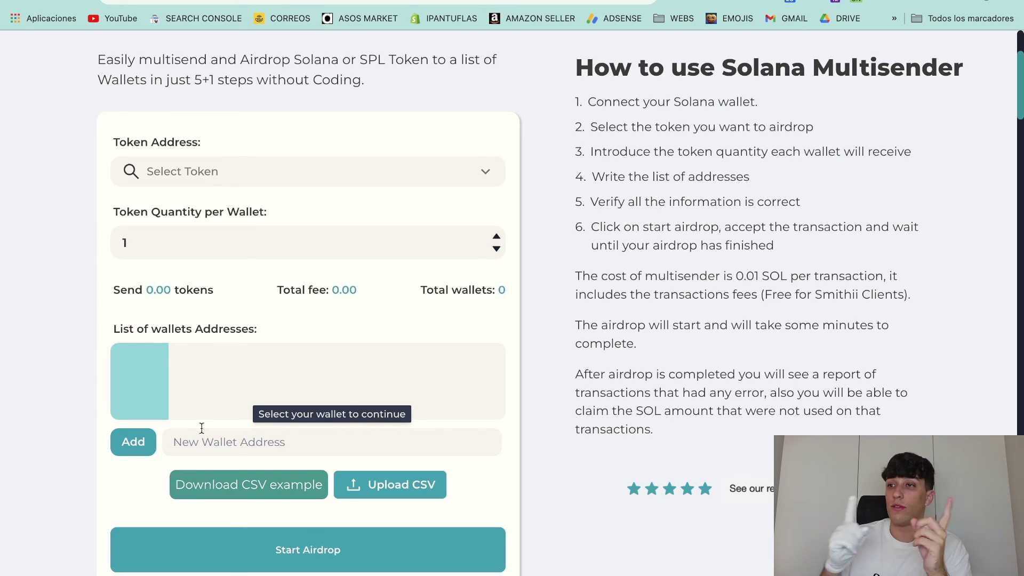
# - Paste the 111 holder addresses into New Wallet Address and add them
pyautogui.click(201, 428)
pyautogui.hotkey('ctrl', 'v')
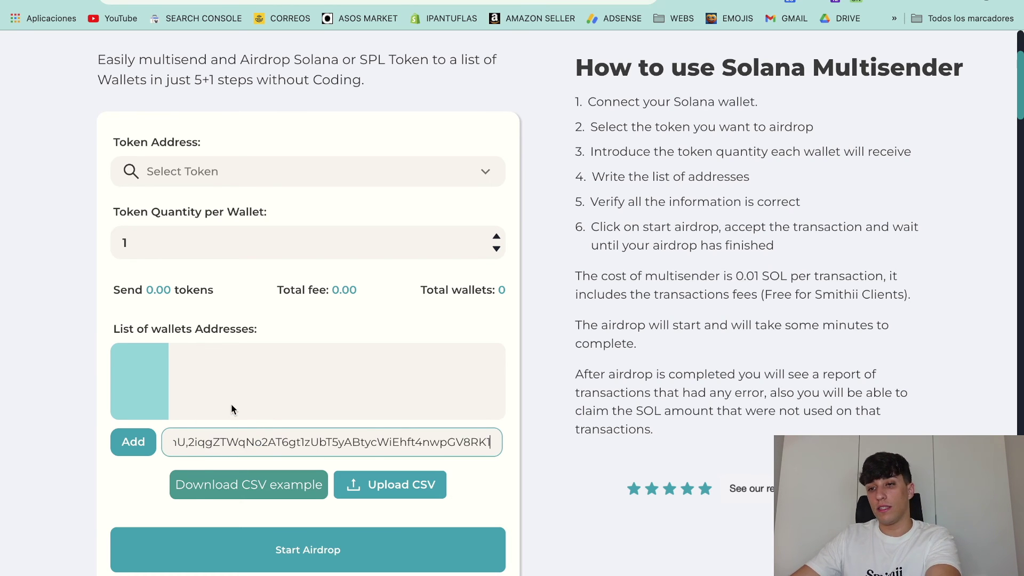
pyautogui.click(132, 442)
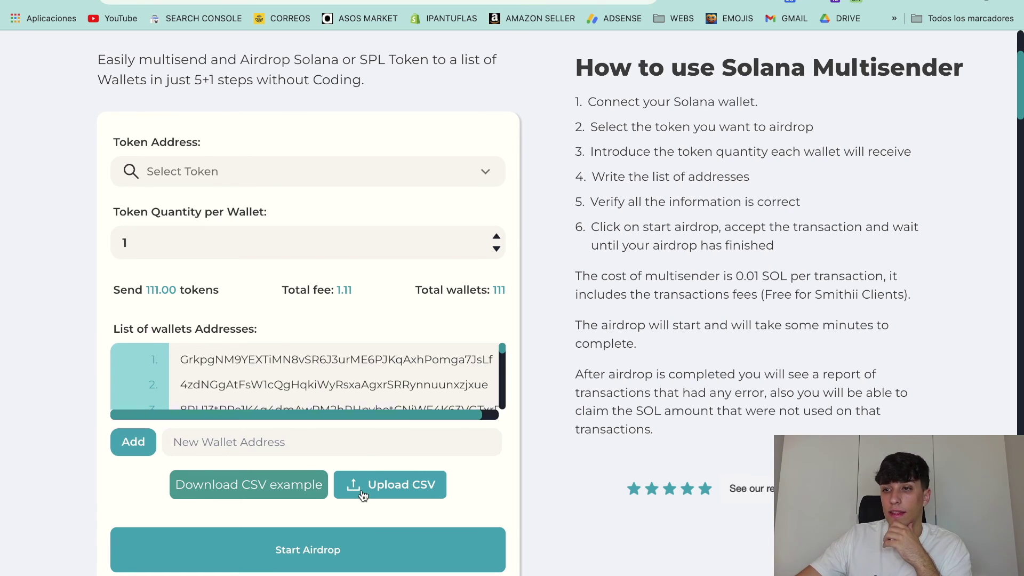